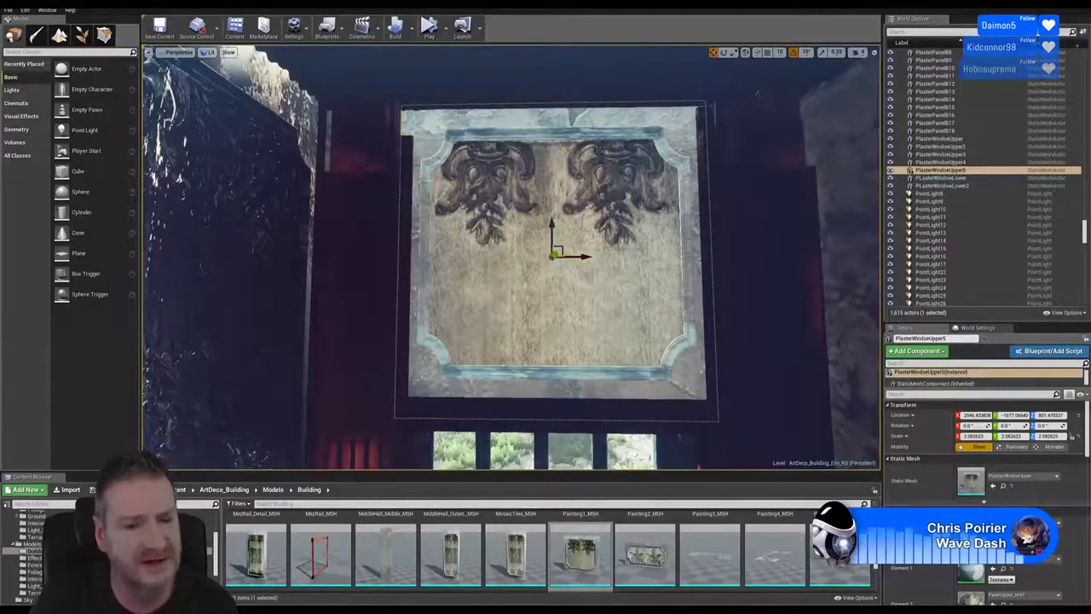
- Switch from Unreal Engine to the 3ds Max scene with the mosaic floor panel
key("alt+Tab")
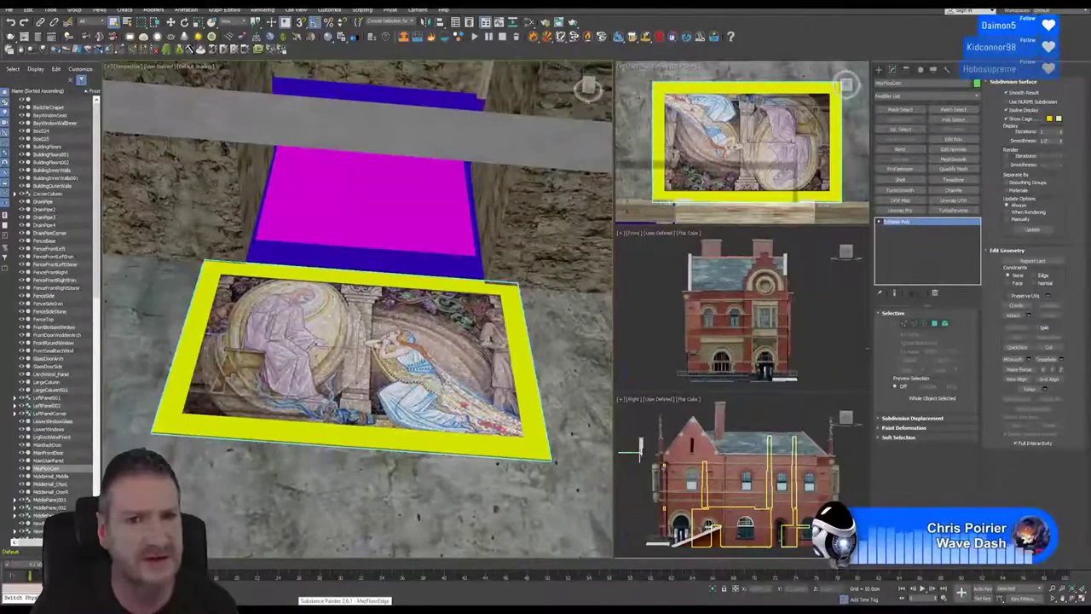
- Open the Slate Material Editor showing the MozMos.png bitmap wired into a Standard material's diffuse
left_click(528, 23)
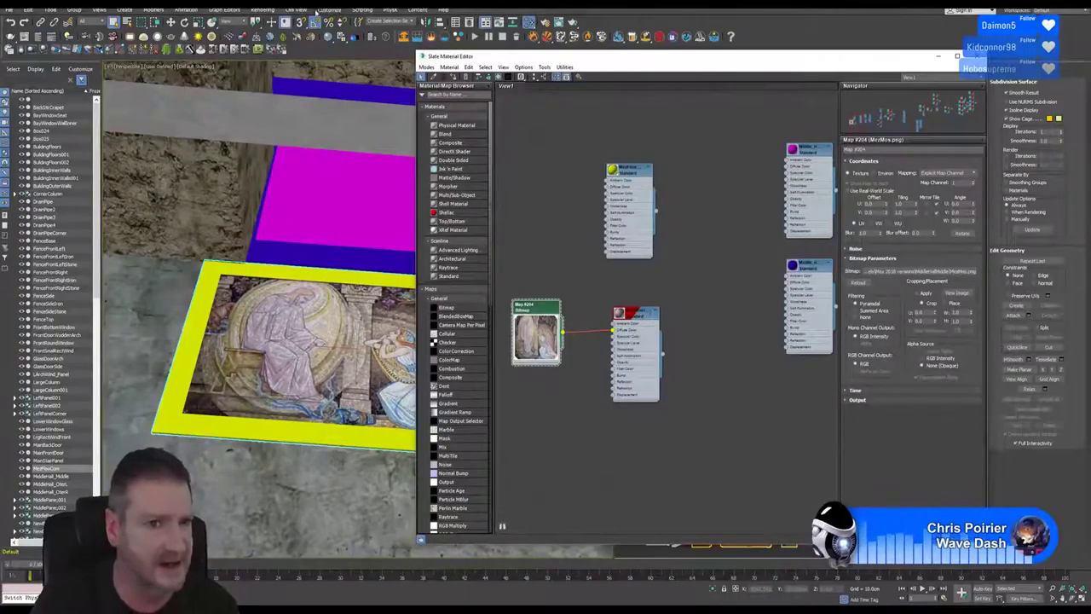
- Browse the Modifiers menu submenus without choosing one, then close the Slate Material Editor
left_click(156, 10)
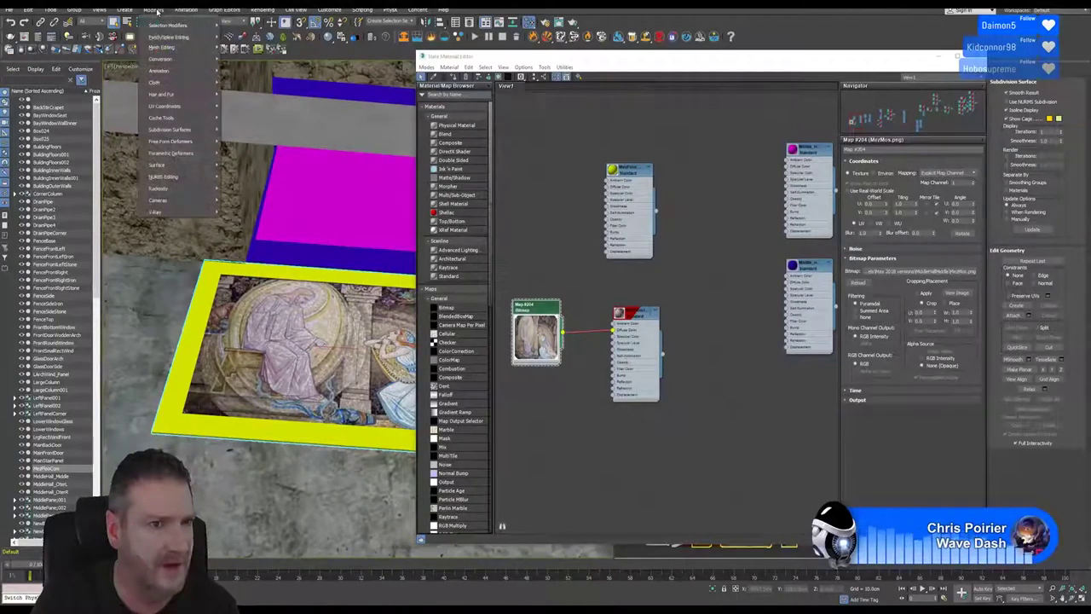
mouse_move(176, 120)
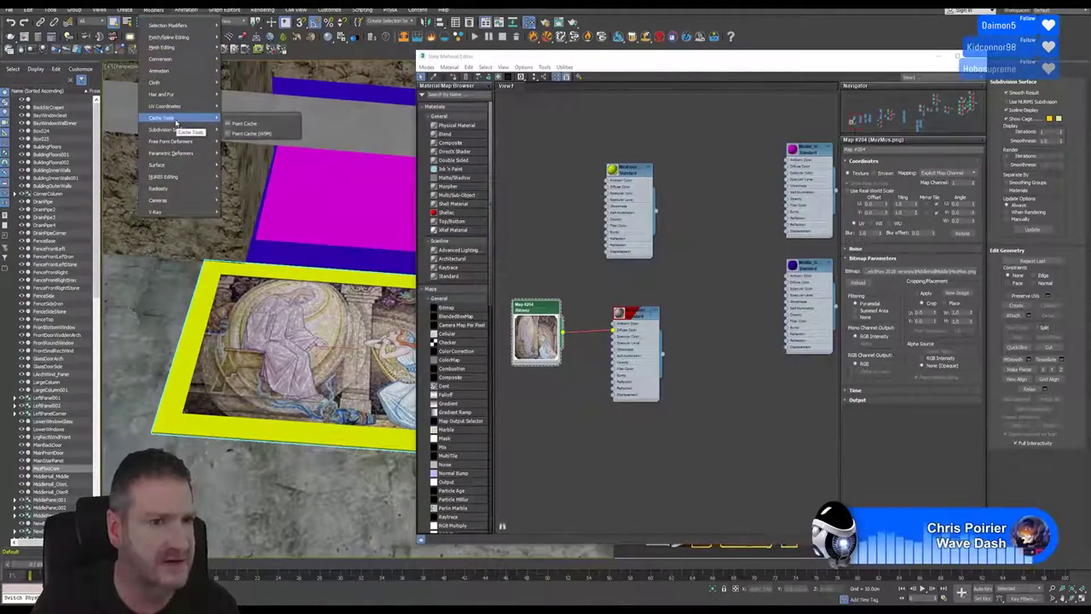
mouse_move(145, 47)
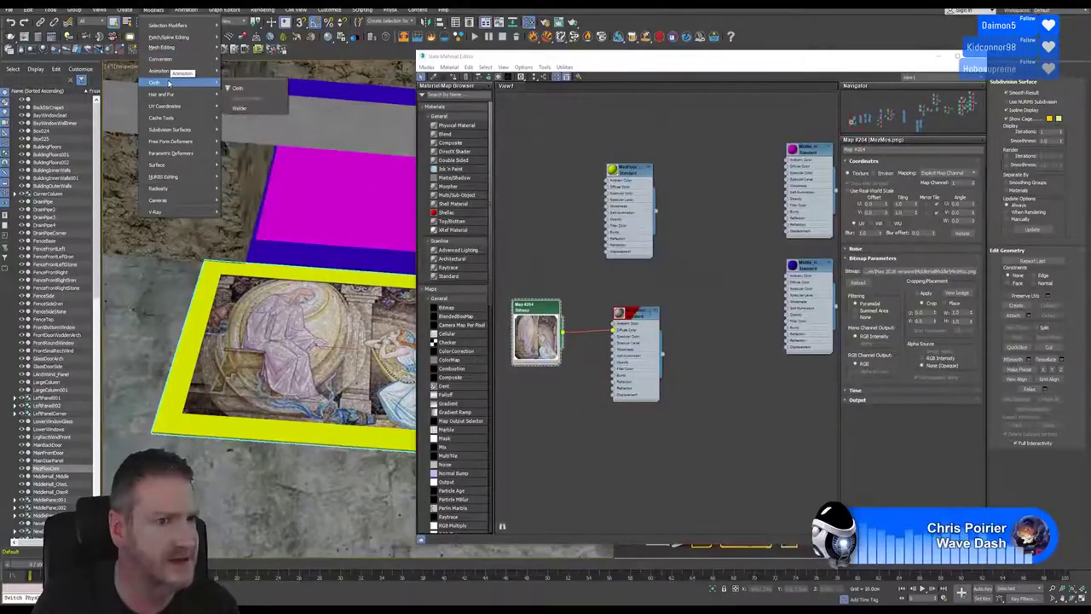
mouse_move(174, 161)
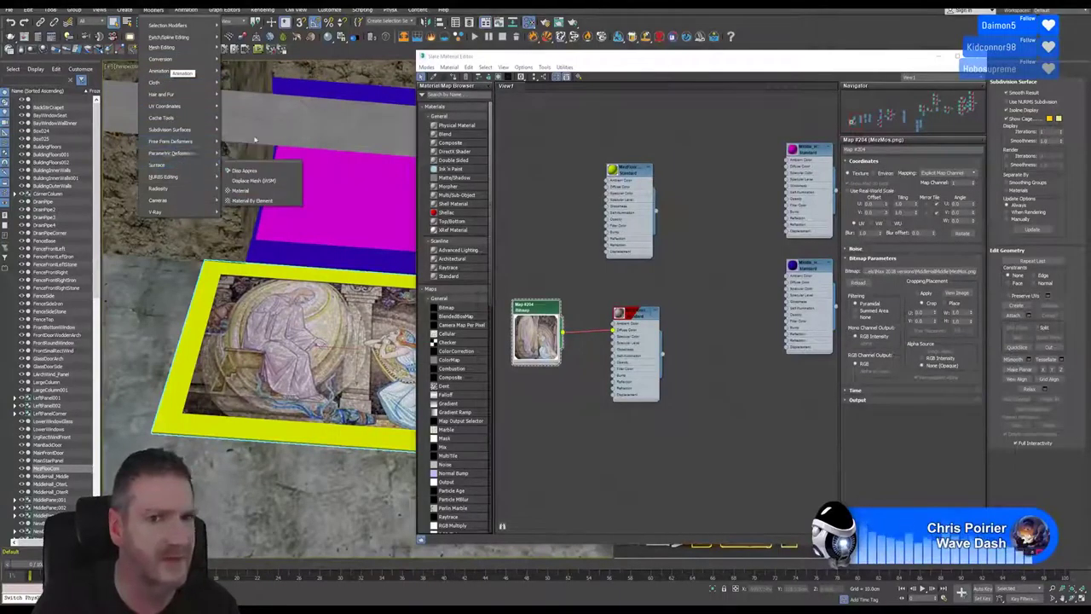
key("Escape")
key("m")
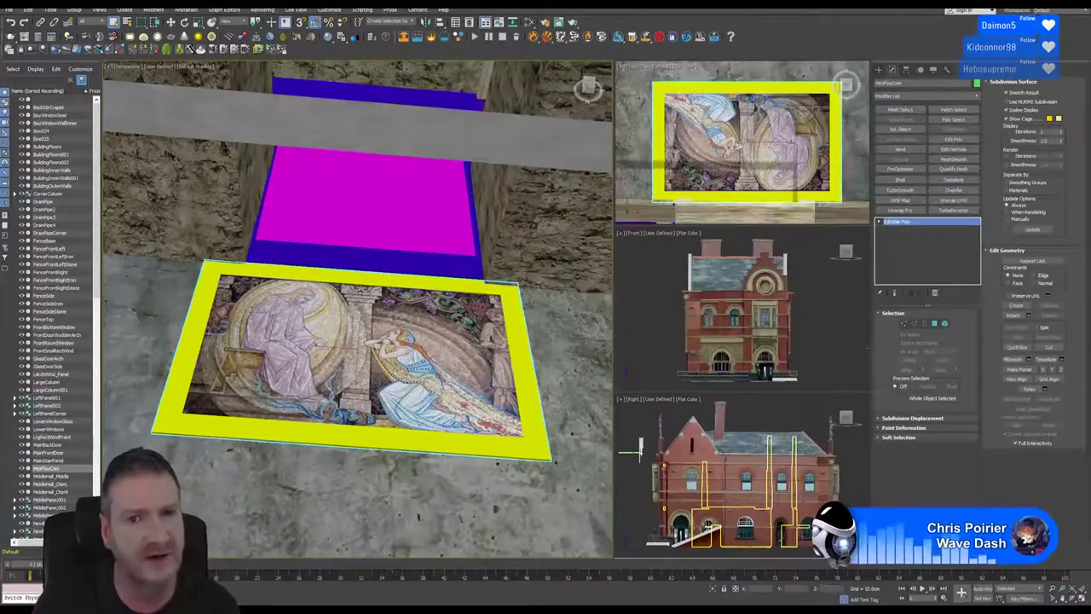
- Switch back to Unreal Engine, then launch Microsoft Edge opening phildoes3d.com
key("alt+Tab")
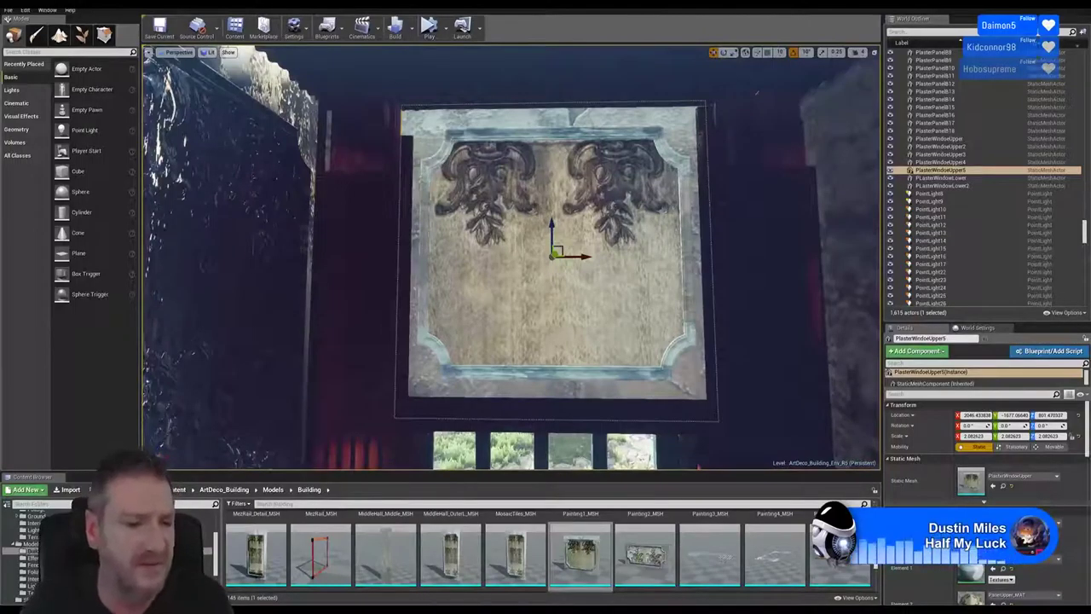
key("super+1")
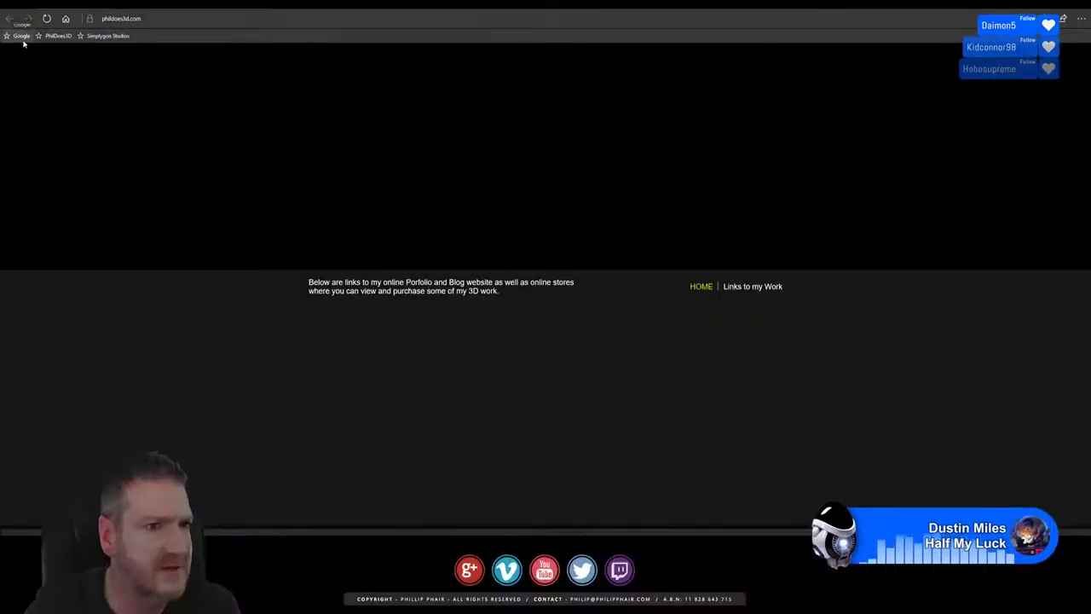
- Load Google from the favorites bar and put the cursor in its search box
left_click(22, 37)
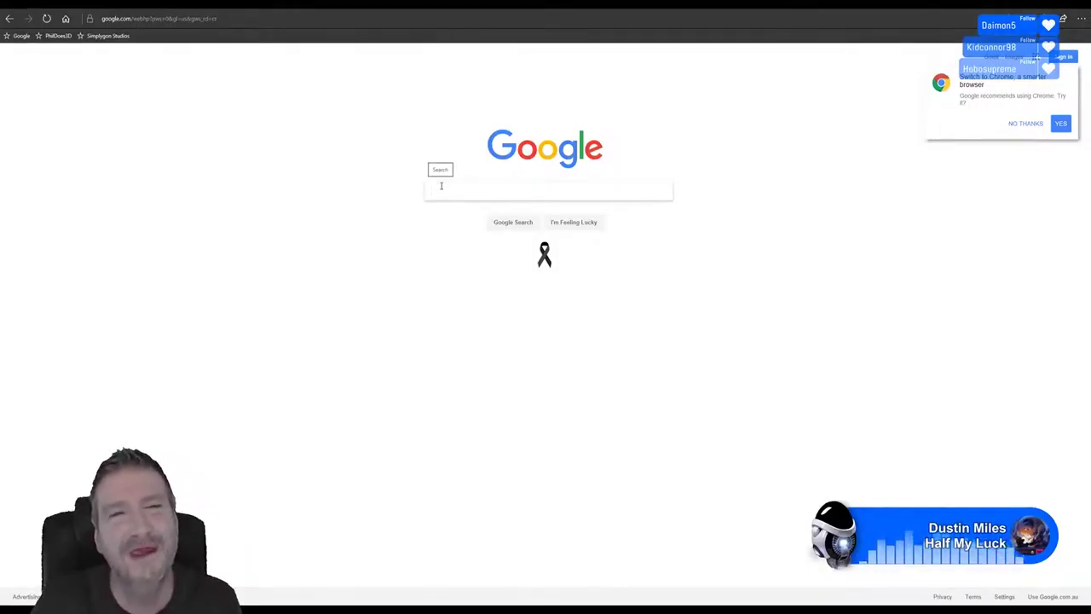
left_click(440, 186)
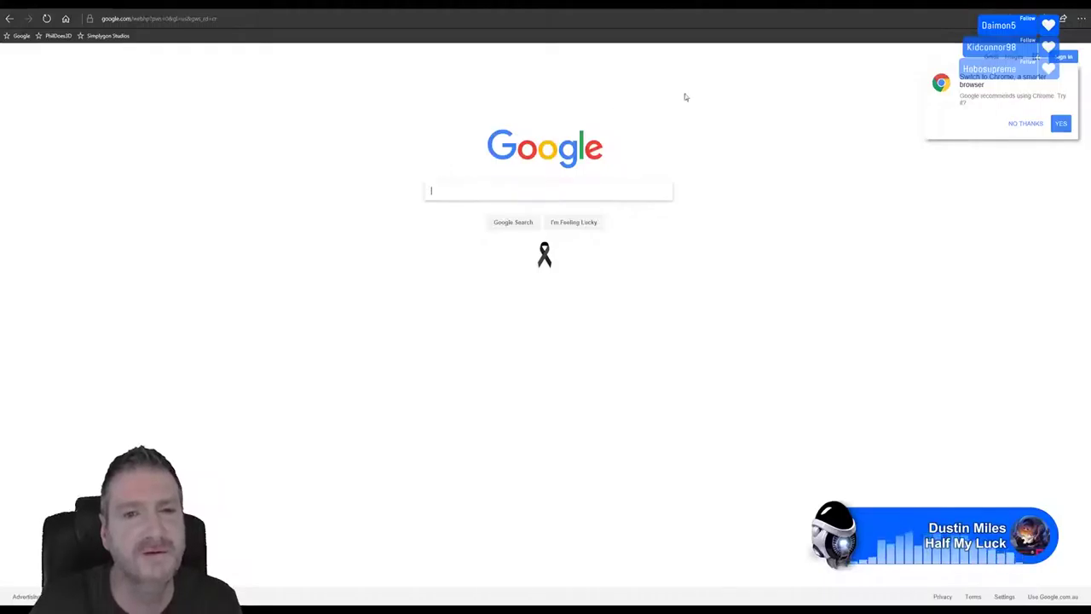
- Bring up the phildoes3d.com 'Links to my Work' page and select its web address
left_click(954, 19)
left_click(511, 190)
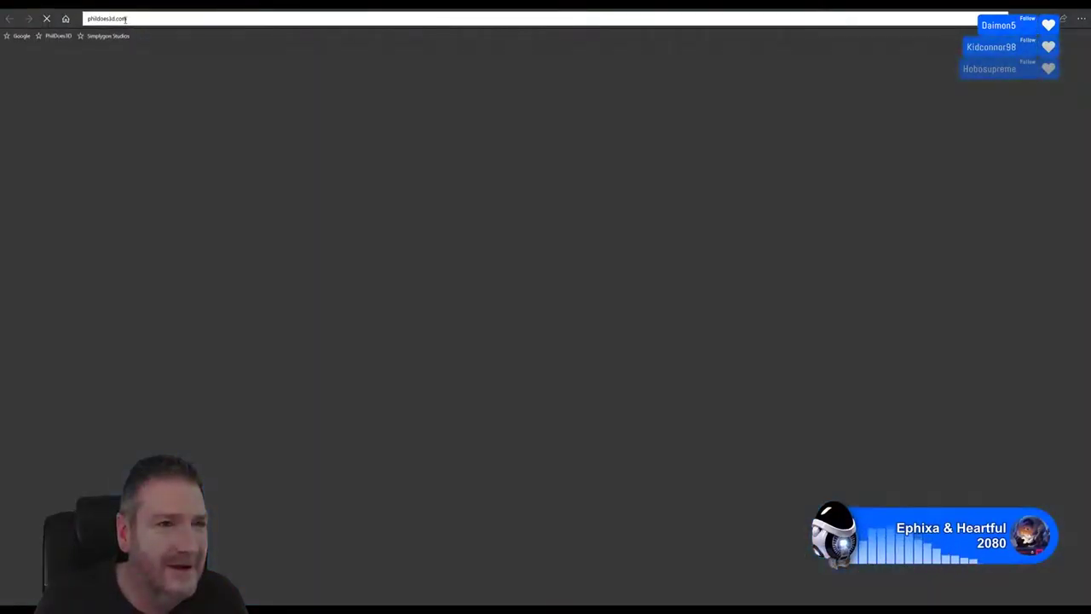
left_click(126, 19)
- Paste and go to projectmessiah.com to load the messiahStudio homepage
right_click(102, 21)
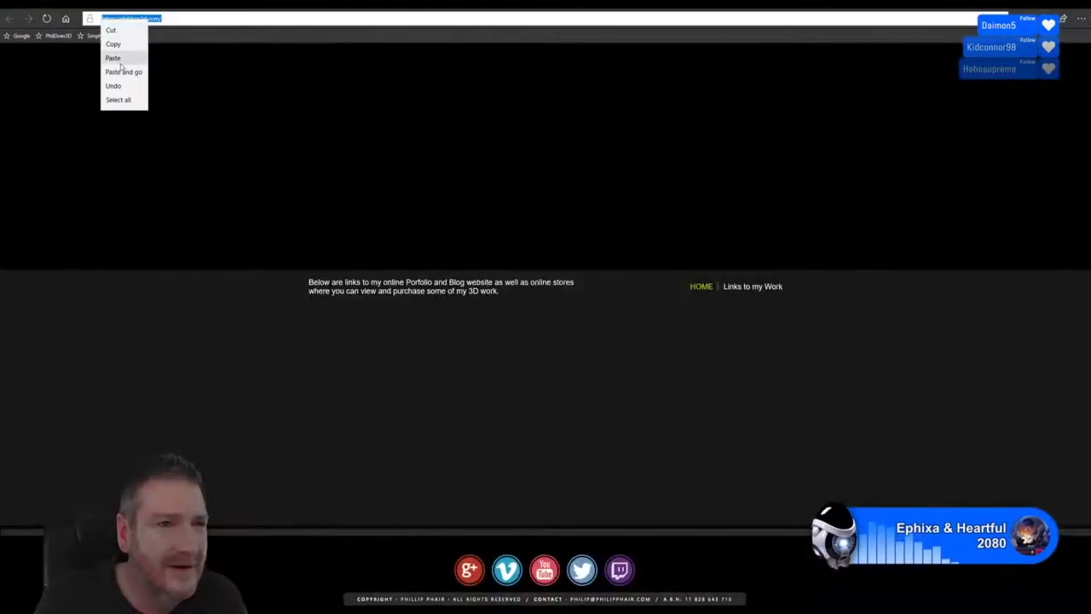
left_click(124, 72)
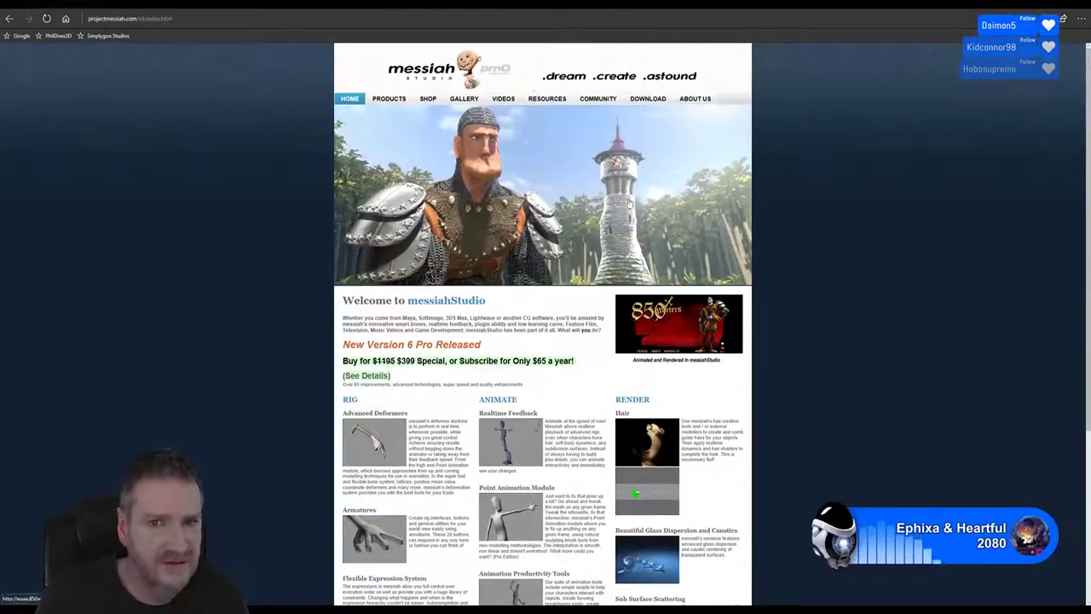
scroll(631, 203, "down", 1)
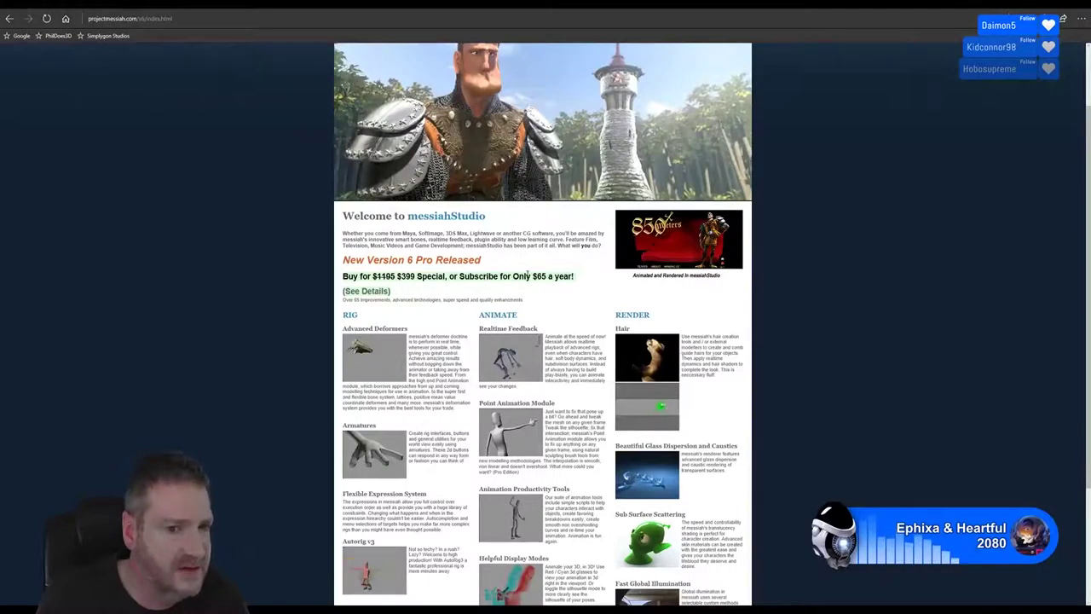
scroll(511, 273, "down", 2)
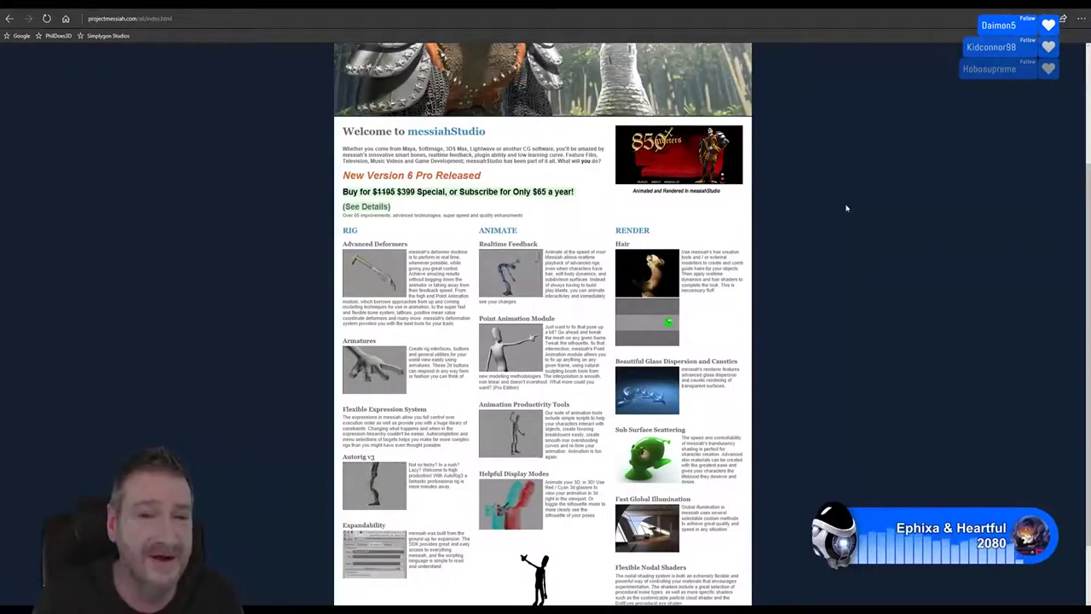
scroll(847, 207, "up", 3)
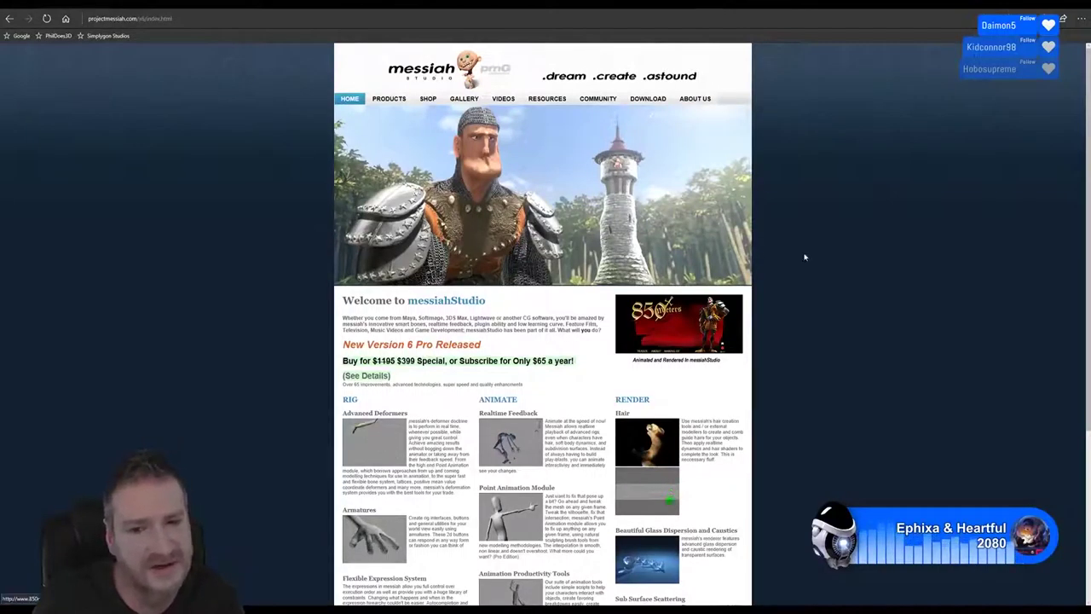
scroll(839, 264, "down", 5)
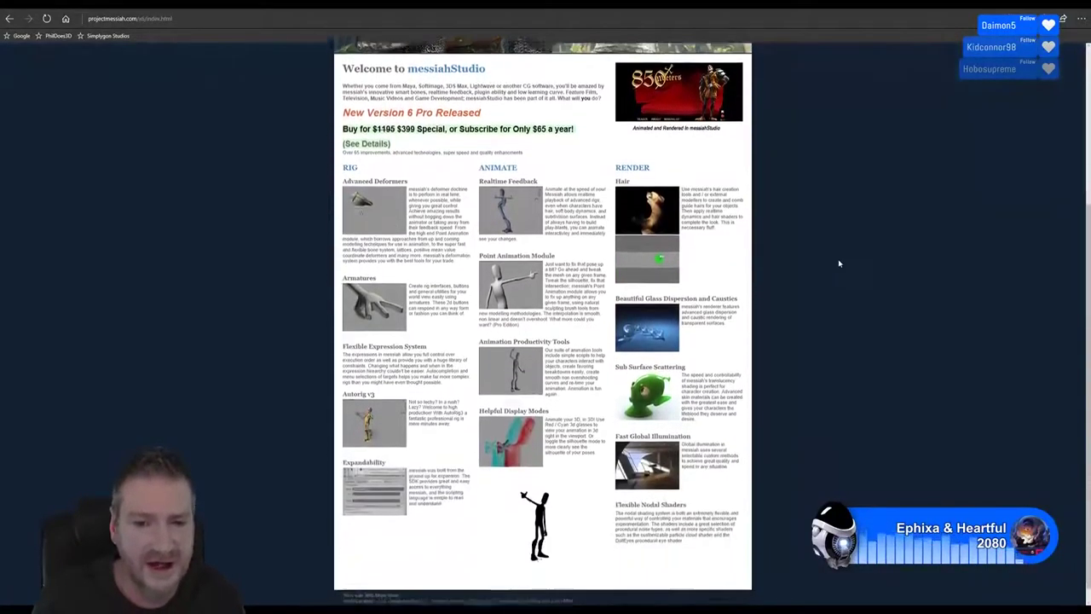
scroll(835, 263, "up", 5)
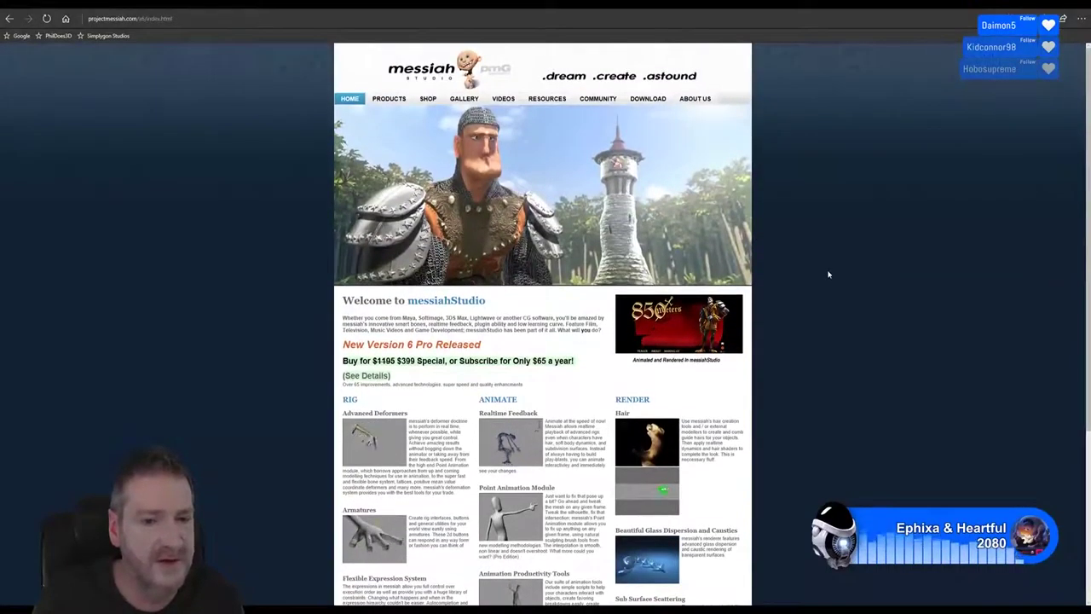
scroll(828, 274, "down", 3)
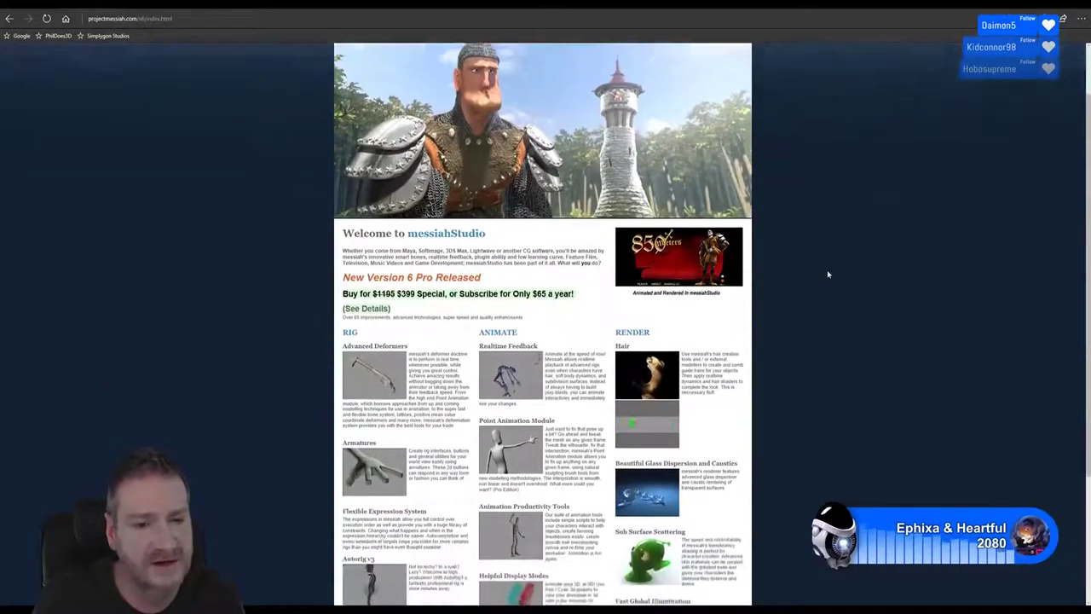
scroll(827, 274, "down", 2)
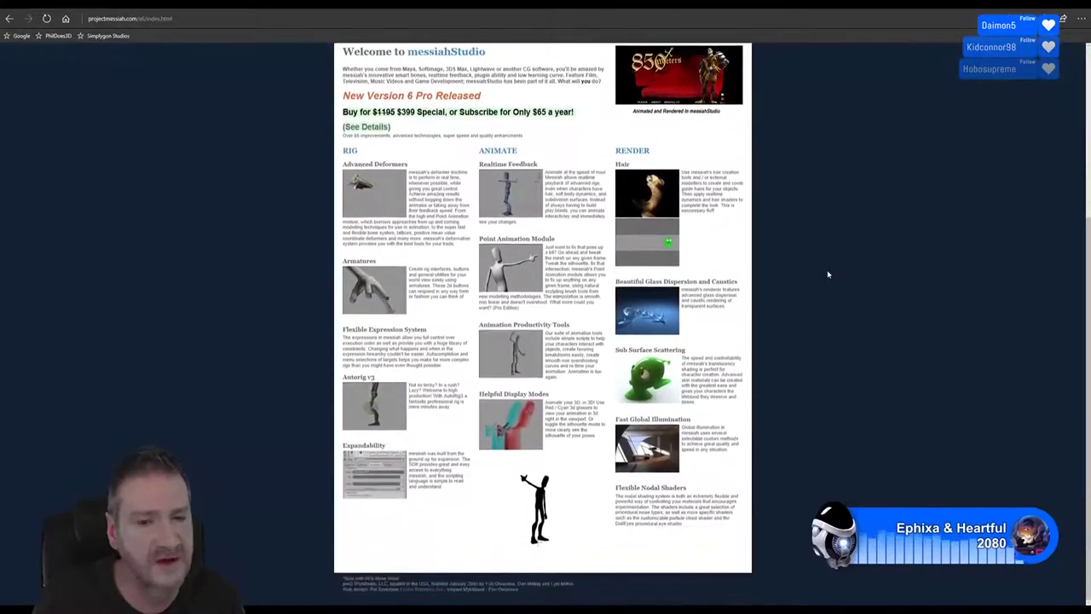
scroll(827, 275, "up", 5)
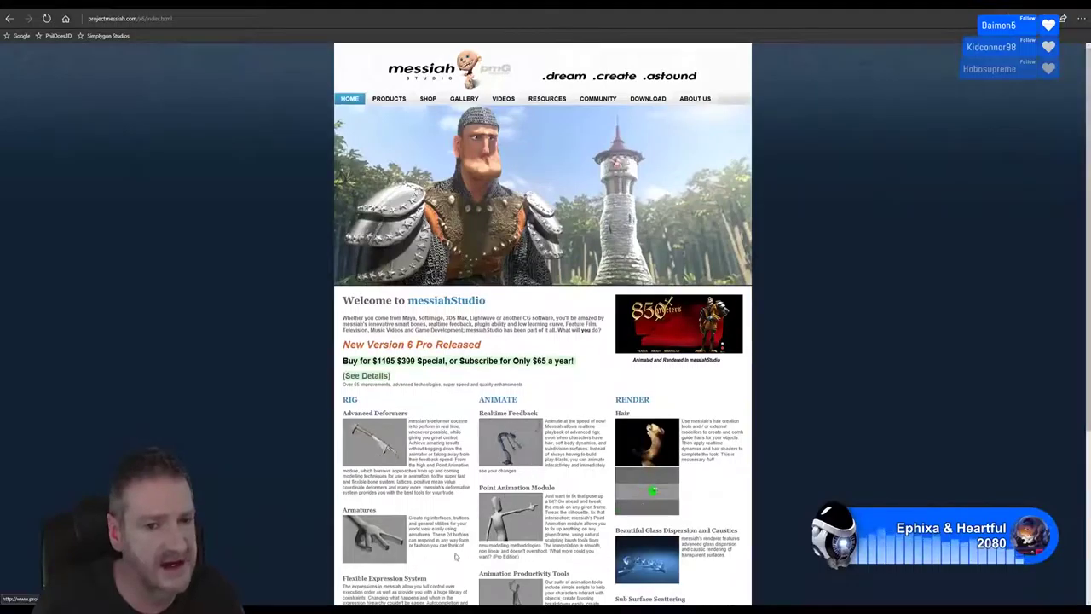
scroll(868, 325, "down", 2)
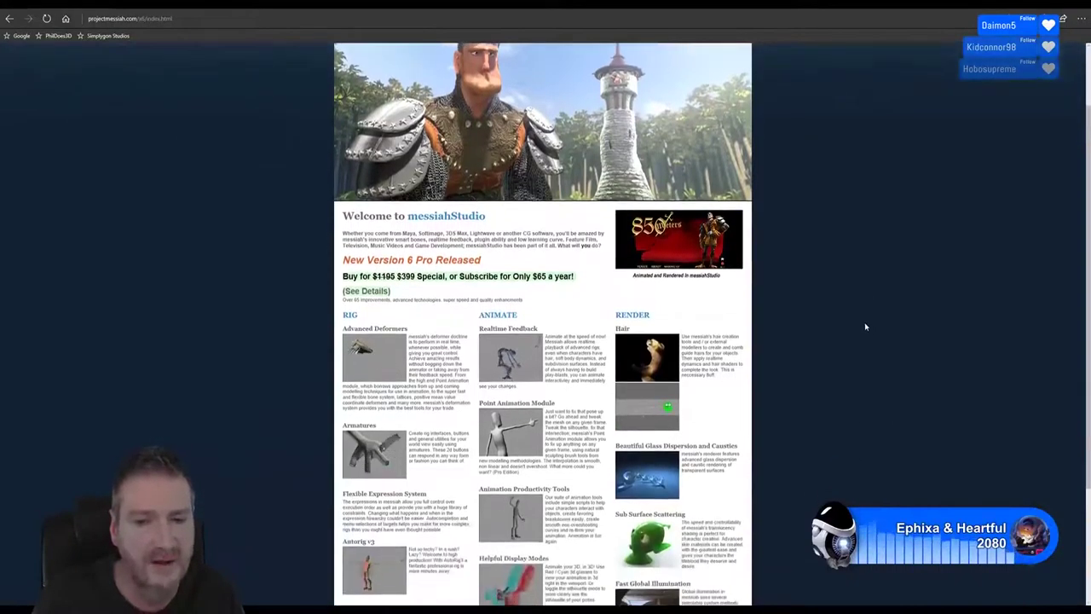
scroll(853, 341, "up", 2)
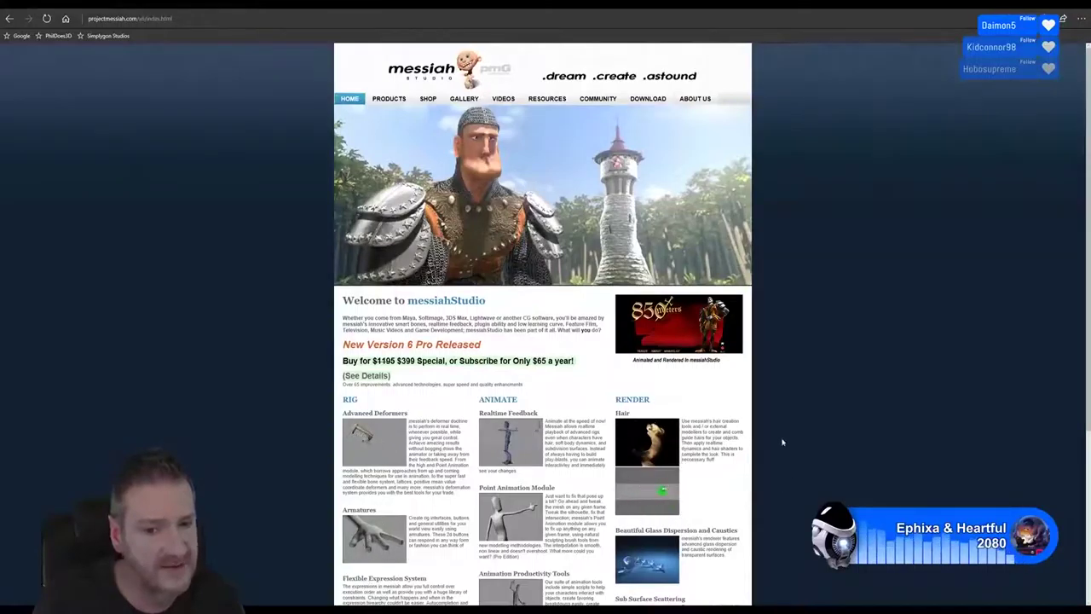
scroll(823, 428, "down", 5)
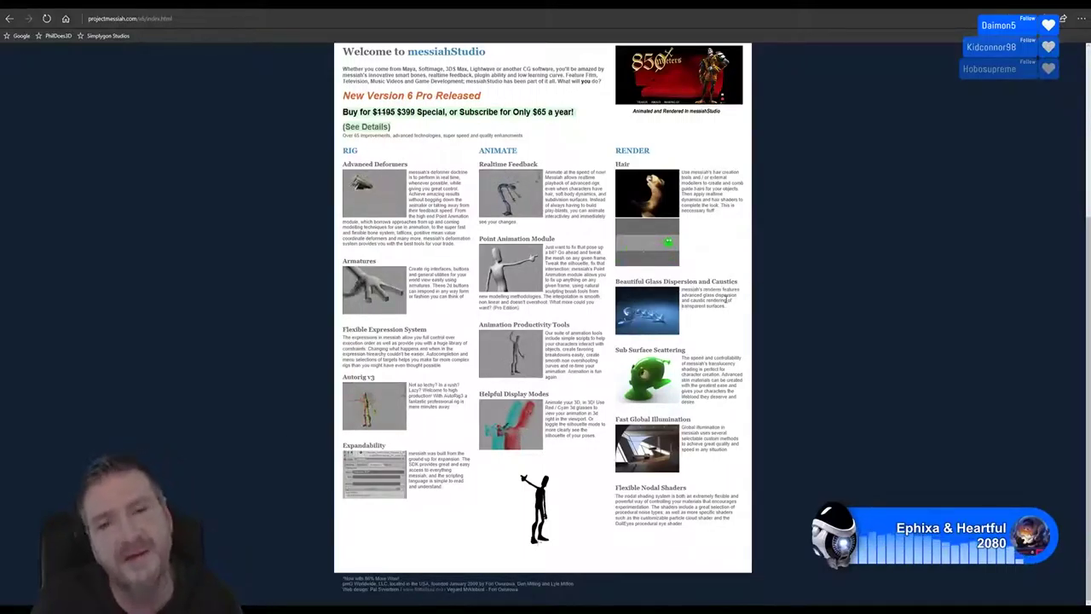
scroll(823, 341, "up", 3)
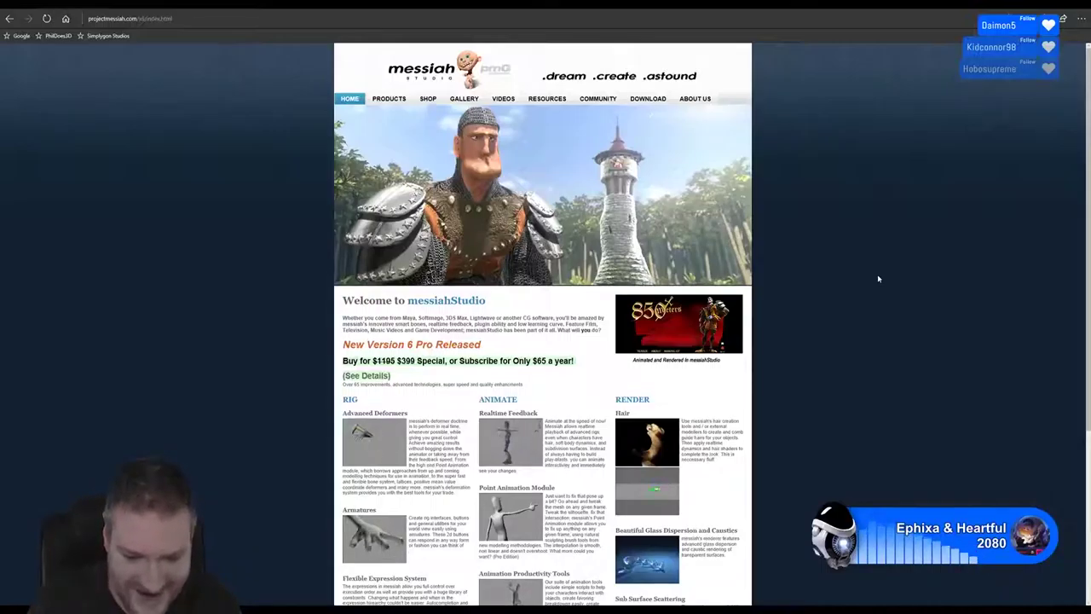
scroll(878, 277, "down", 1)
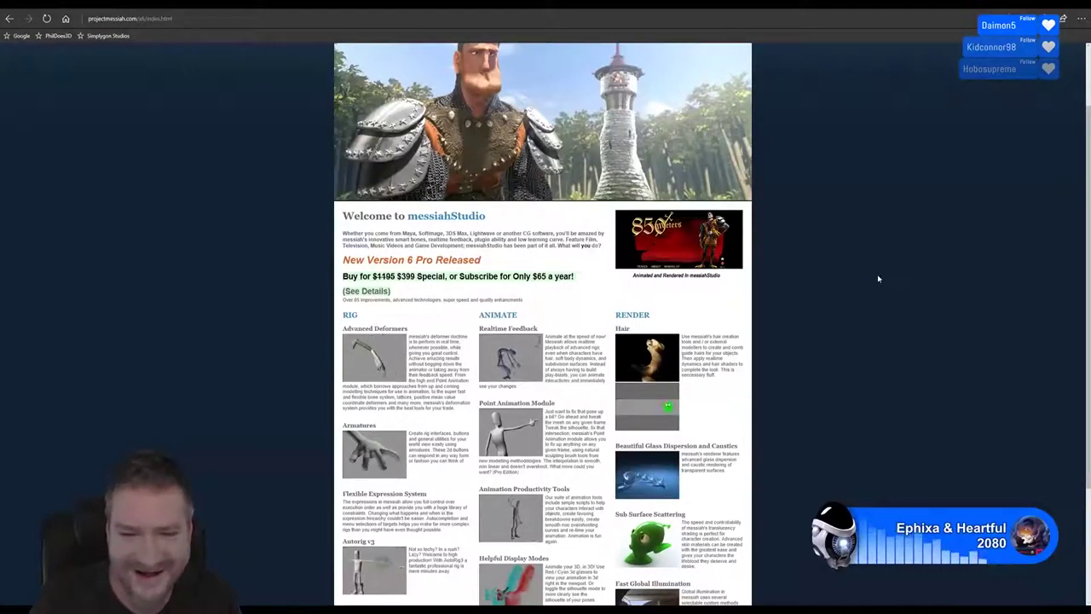
scroll(877, 278, "down", 2)
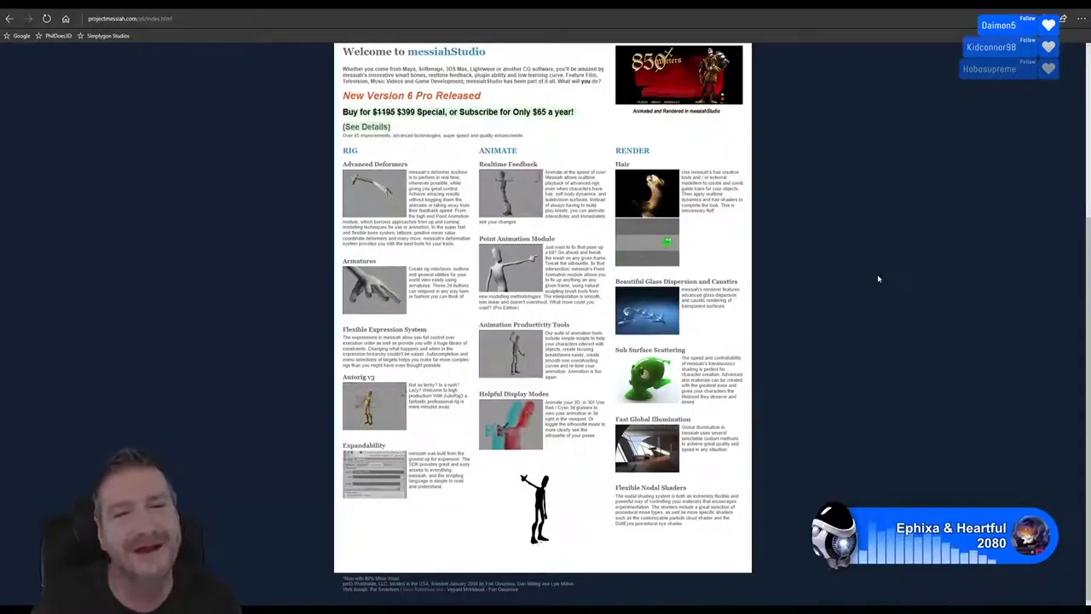
scroll(876, 307, "up", 3)
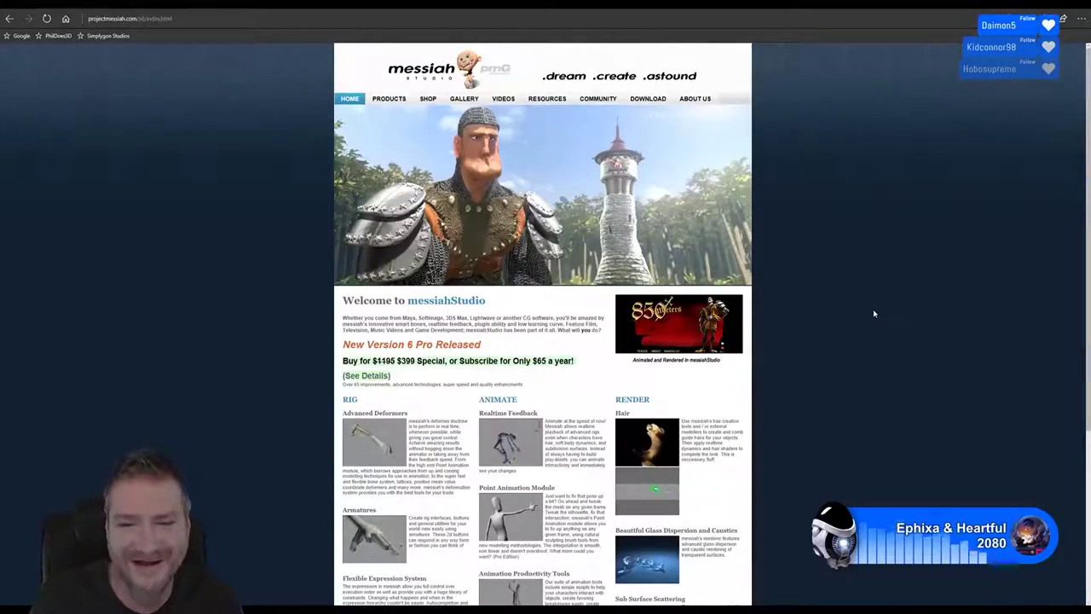
scroll(873, 314, "down", 1)
scroll(873, 314, "down", 1)
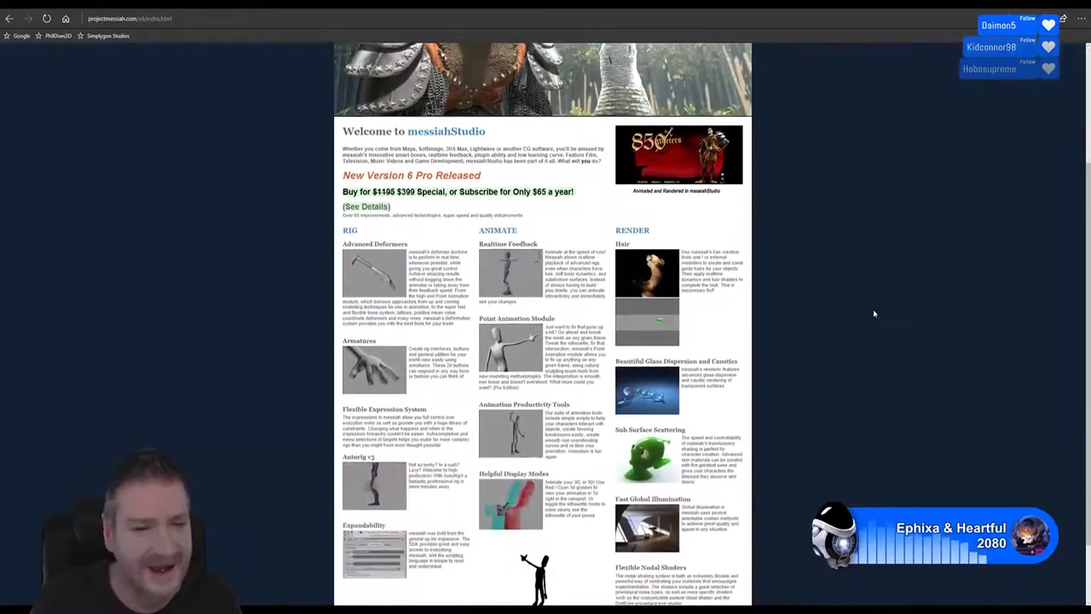
scroll(874, 313, "down", 1)
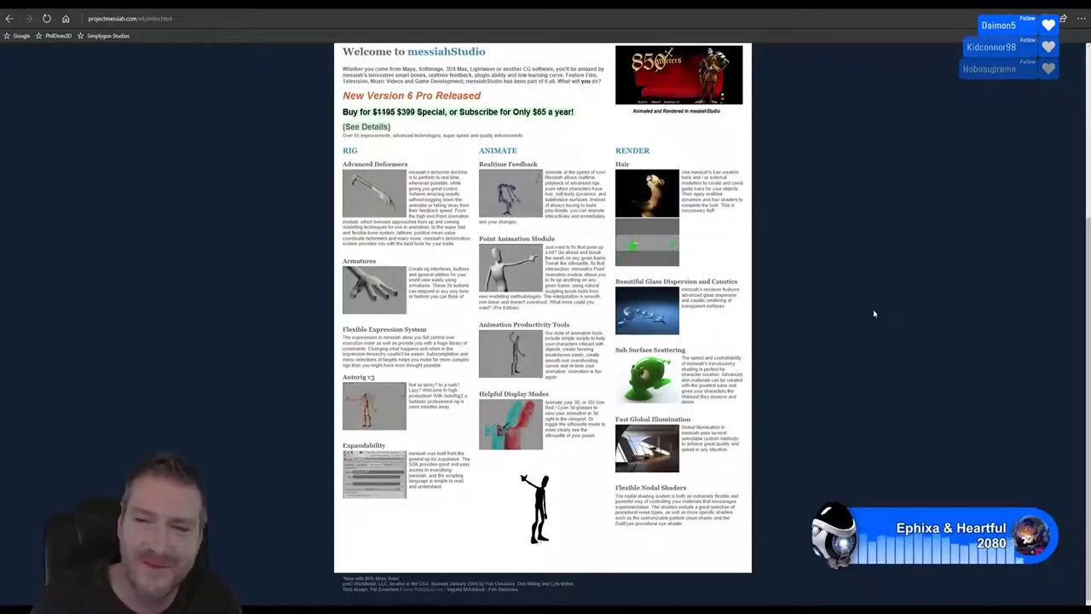
scroll(874, 314, "up", 2)
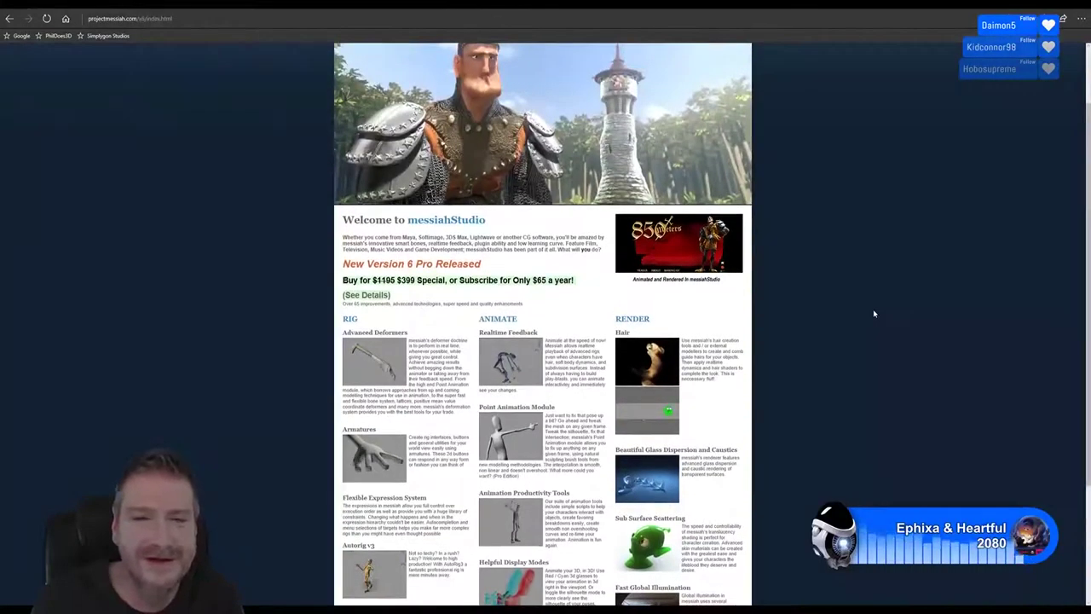
scroll(873, 314, "up", 1)
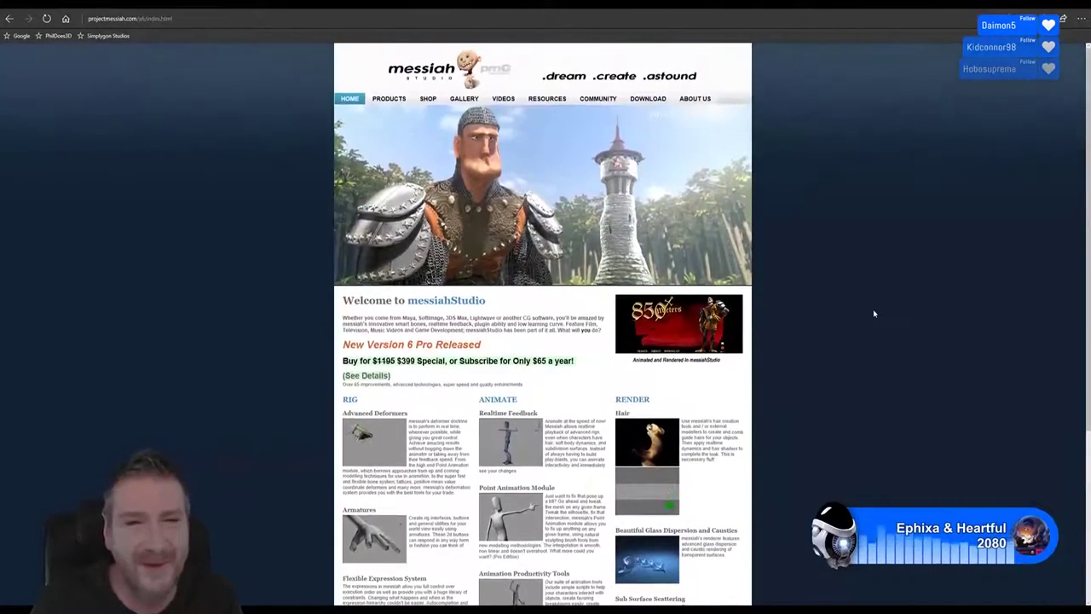
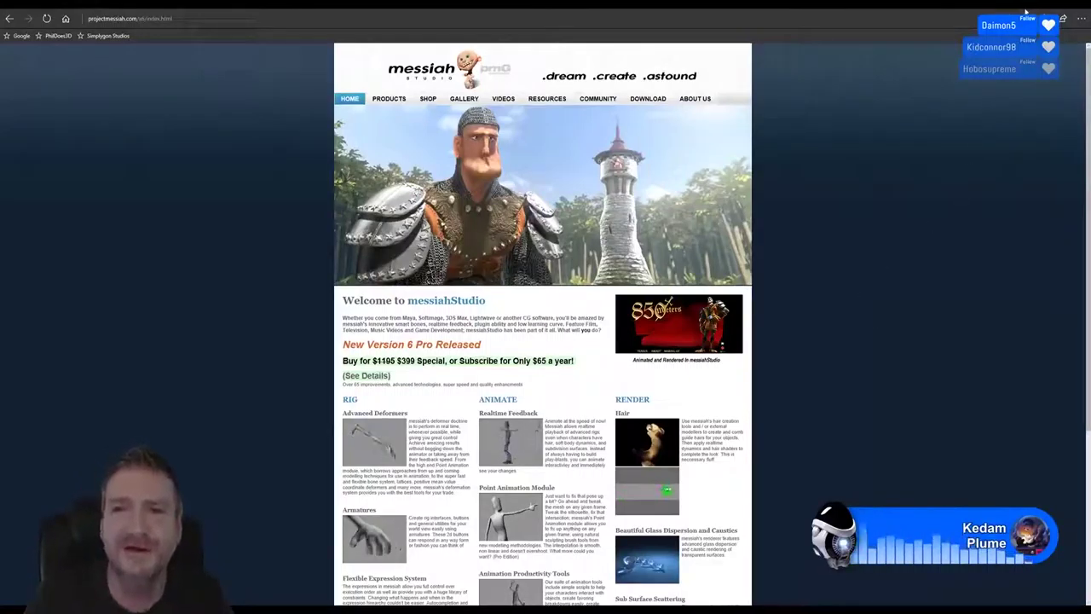
- Switch from the messiahStudio website back to the Unreal Editor showing the Art Deco level
key("alt+Tab")
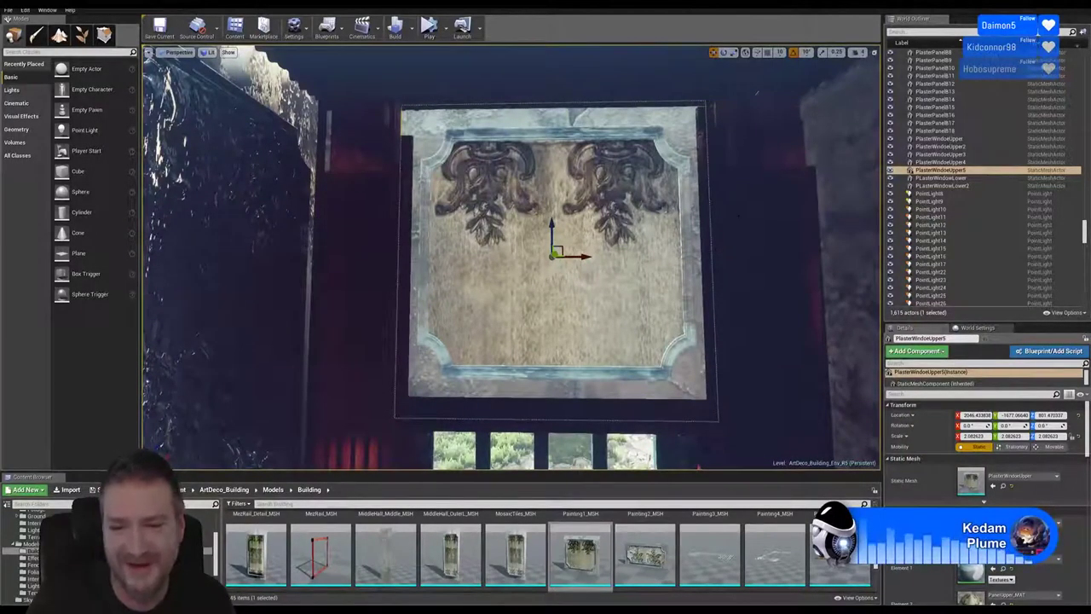
- Turn the camera to view the carved PlasterWindowUpper5 panel at an angle beside the dark wall
right_click_drag(512, 256, 422, 256)
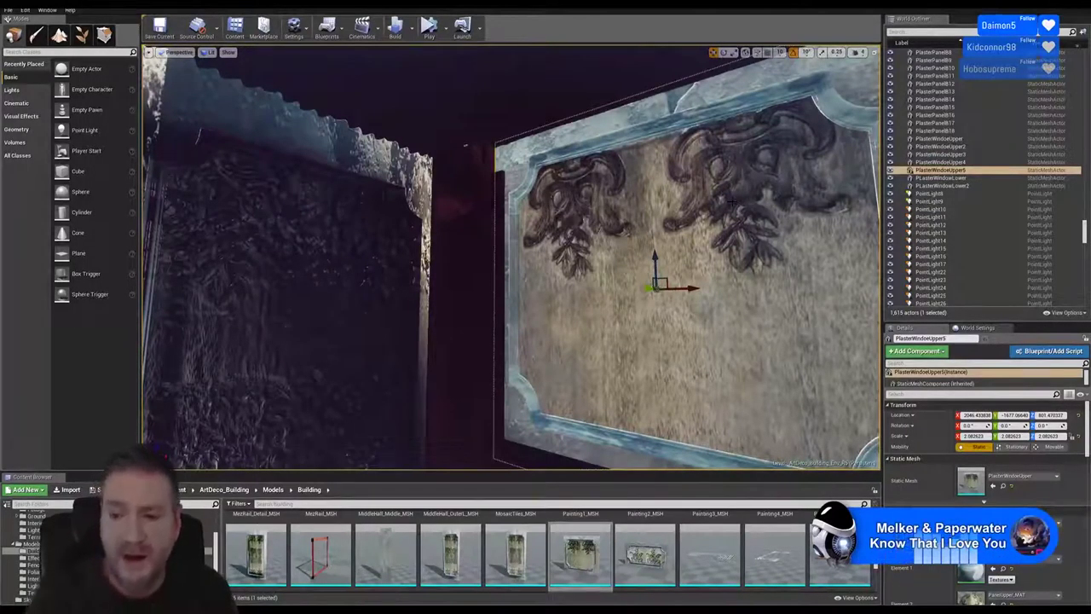
- Fly toward the lit entrance hall and tilt up at the wrought-iron gates and red archway
right_click_drag(512, 255, 428, 152)
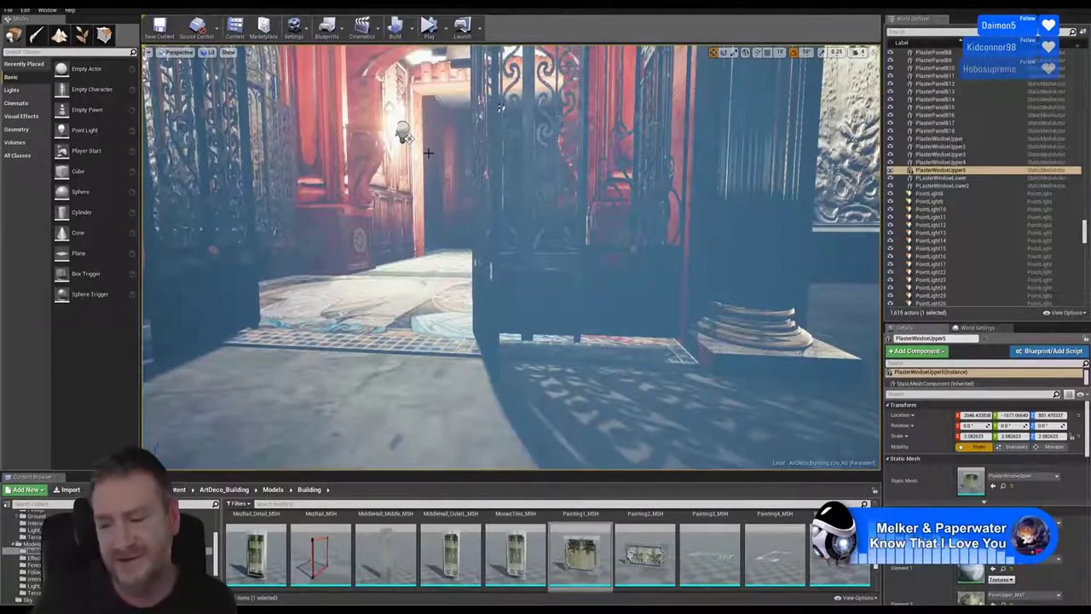
right_click_drag(622, 412, 622, 337)
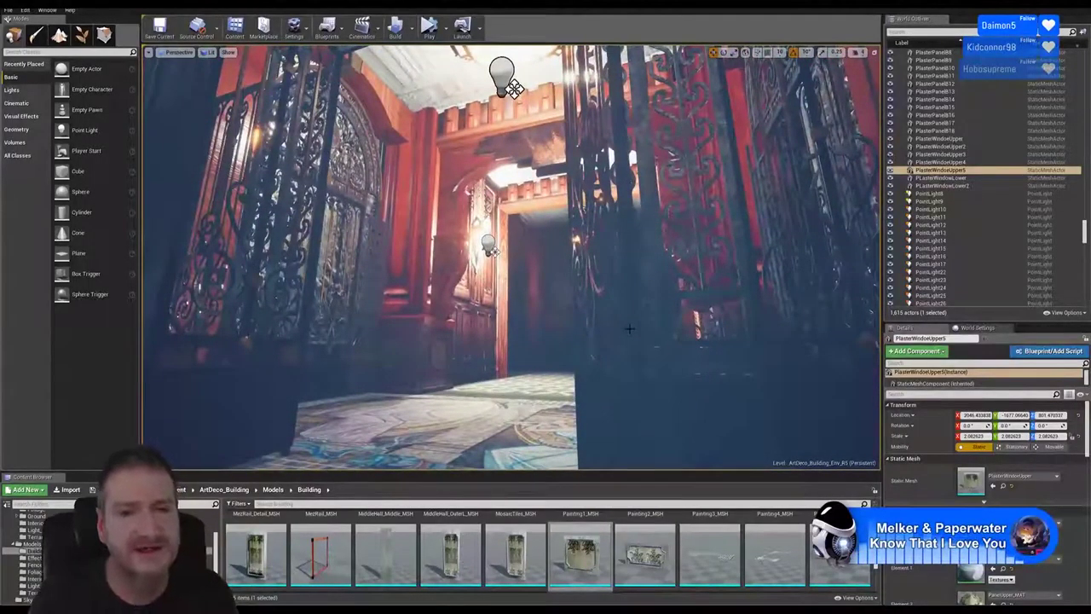